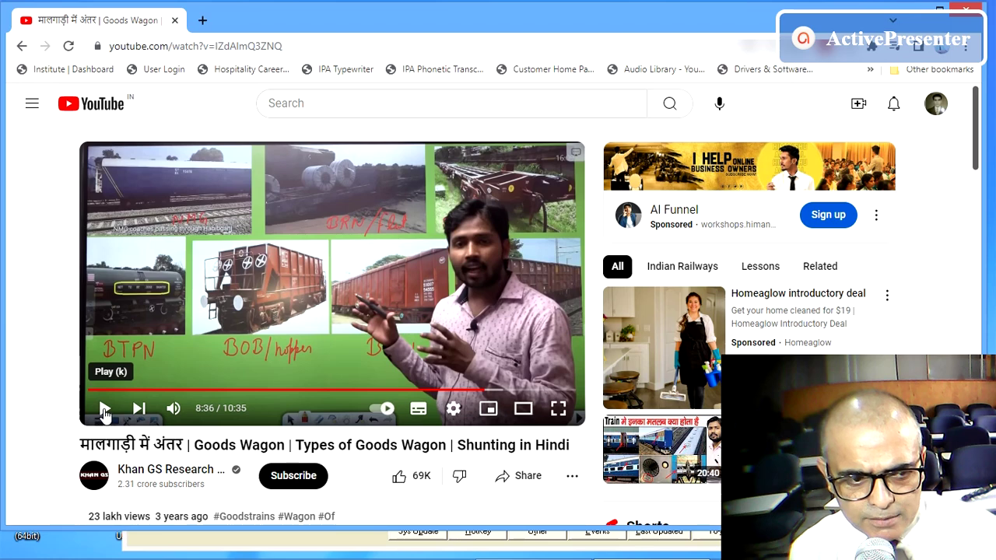
Watch a section of the goods wagon video in full screen, then pause it and close the browser
left_click(105, 411)
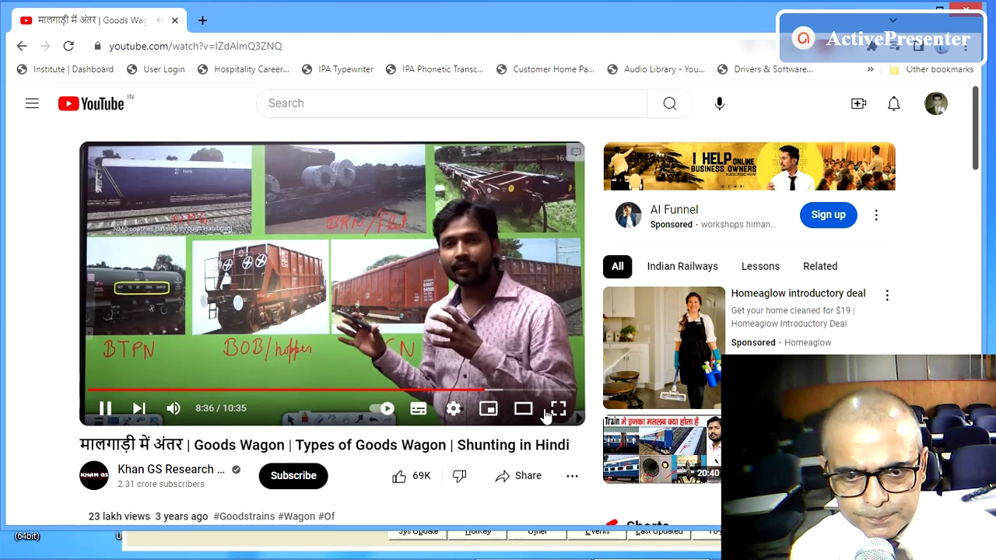
left_click(557, 409)
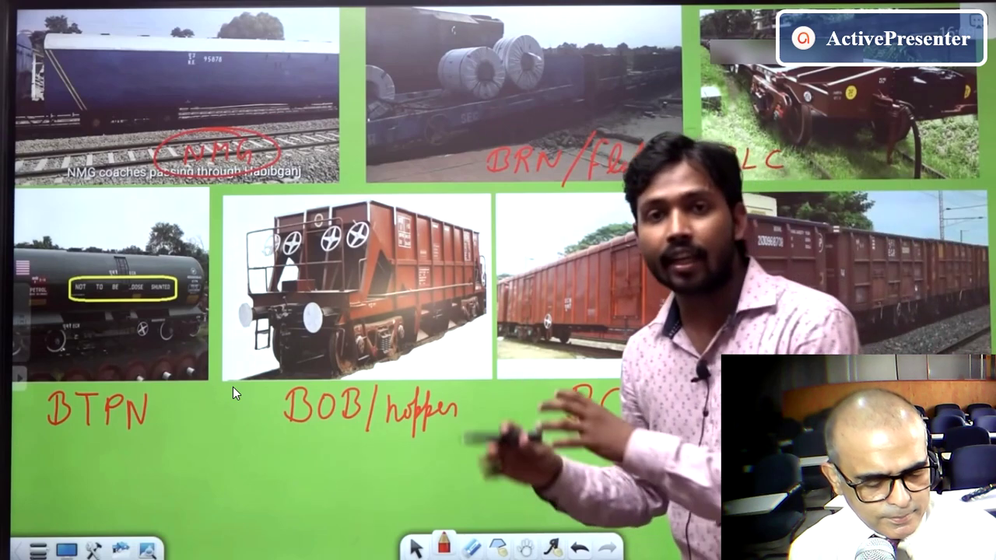
mouse_move(99, 440)
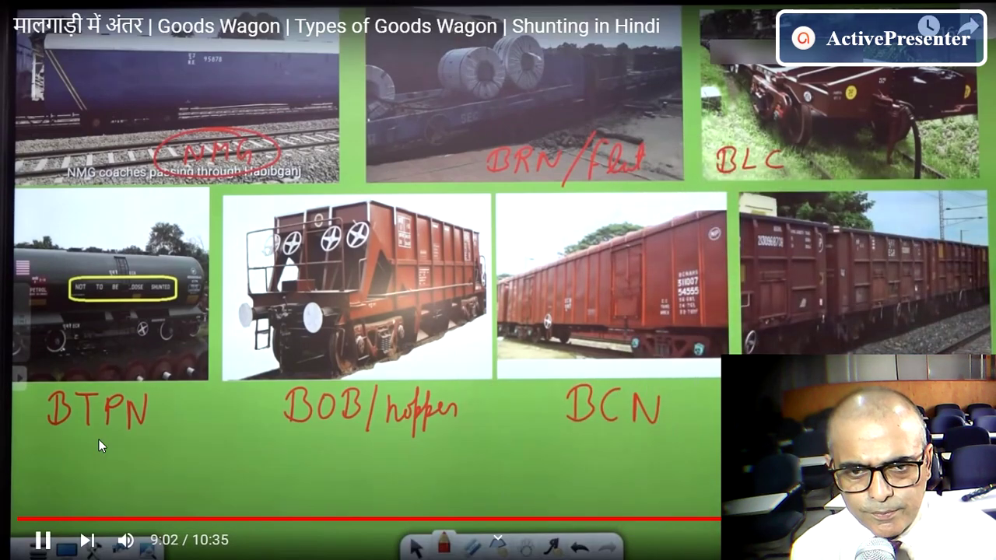
left_click(99, 440)
key("Escape")
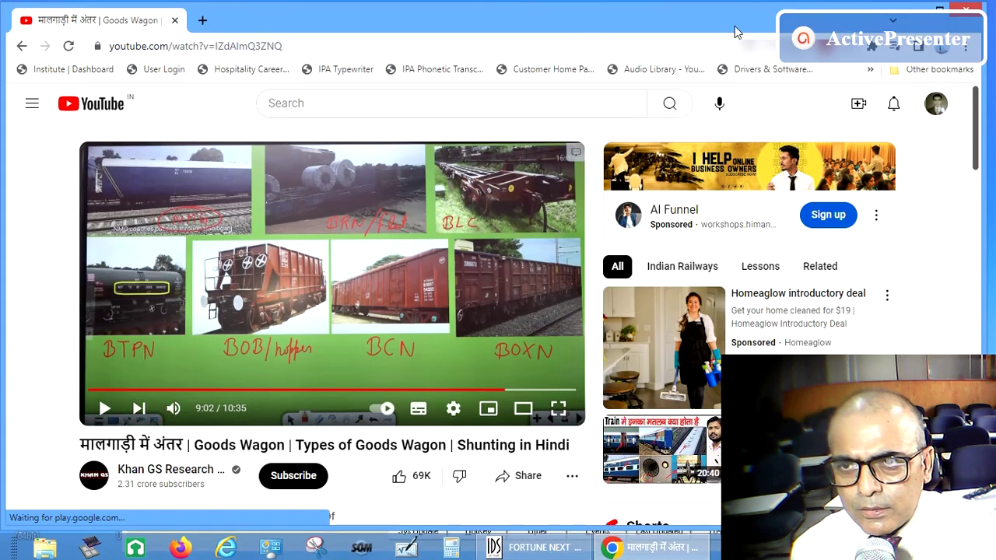
left_click(966, 13)
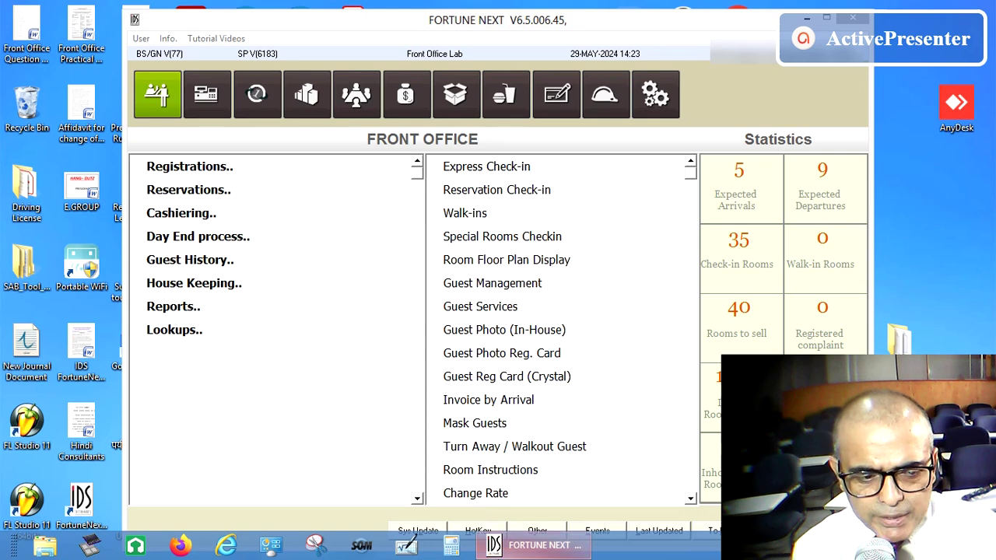
Switch to the IDS user account in FORTUNE NEXT by logging in with its user name and password
mouse_move(512, 550)
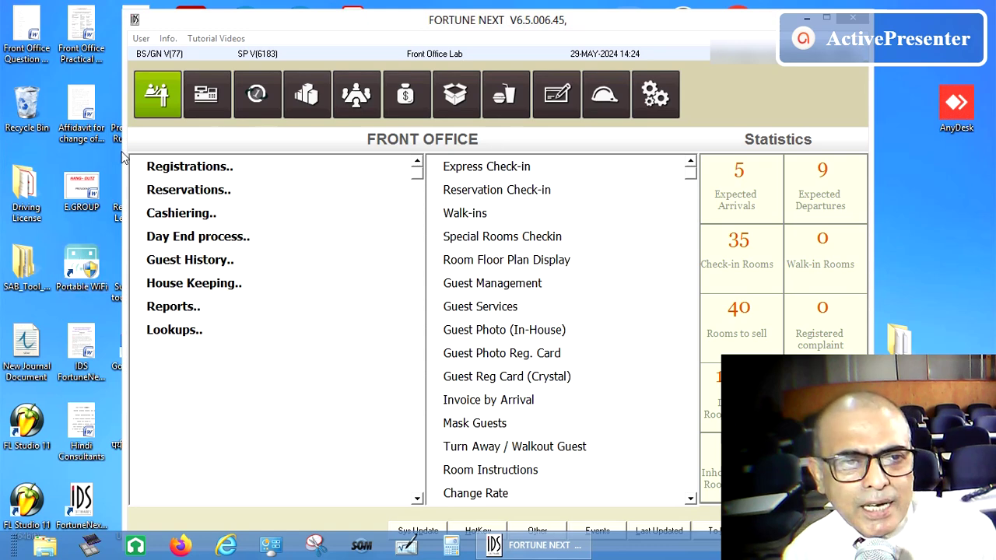
left_click(141, 38)
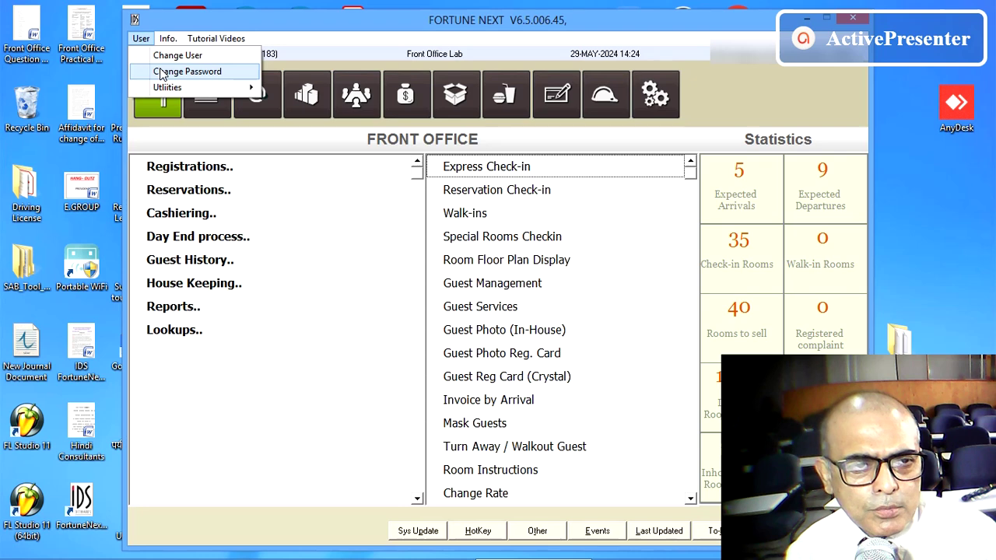
left_click(165, 54)
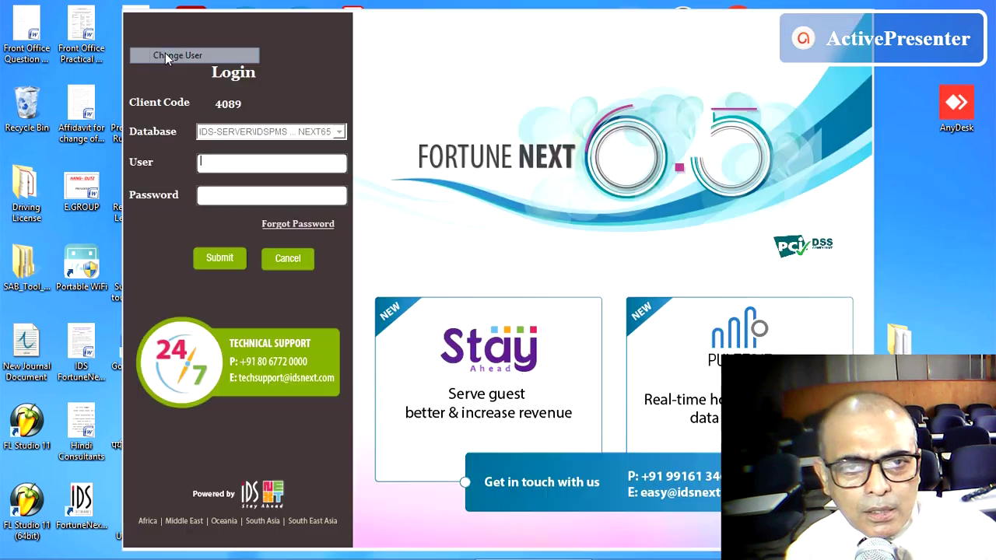
left_click(204, 163)
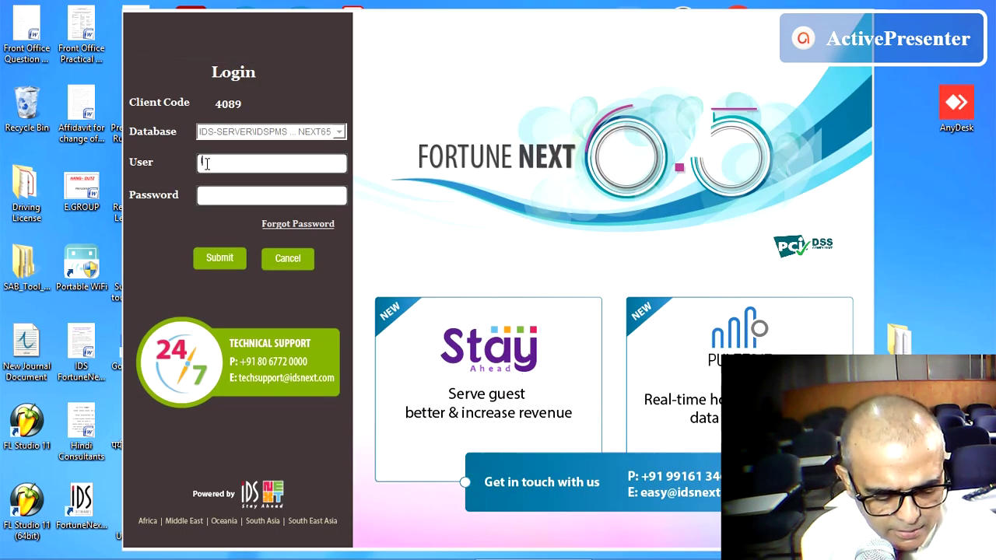
type("IDS")
key("Tab")
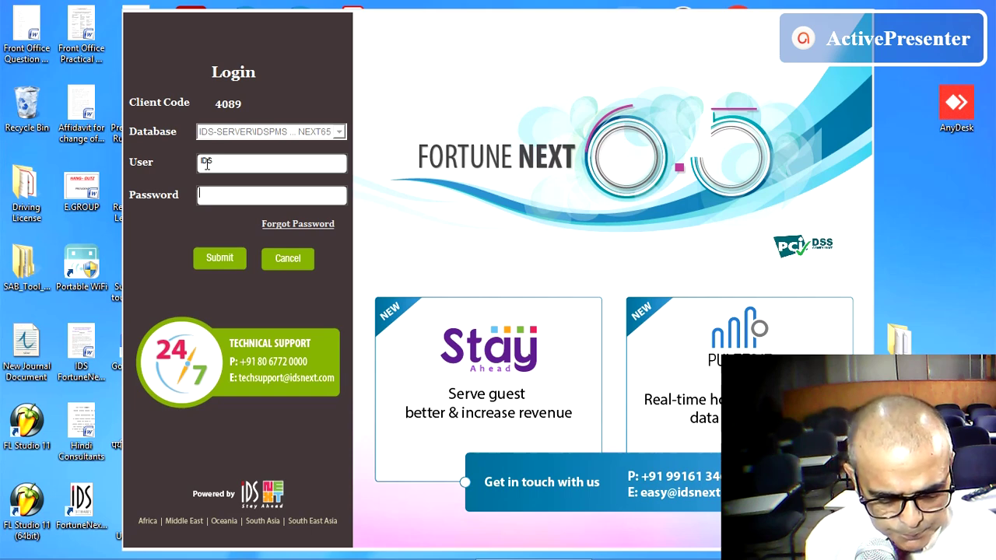
type("*****")
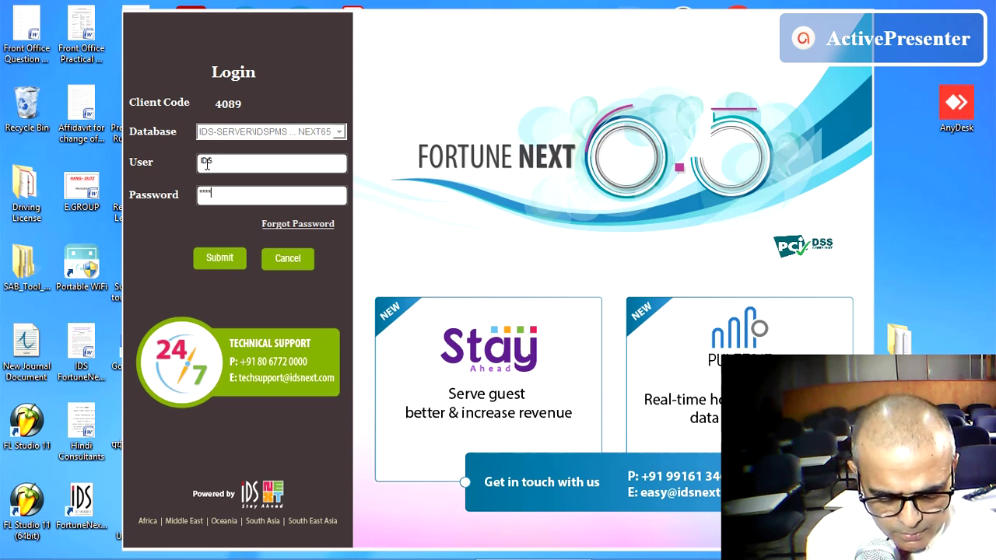
type("****")
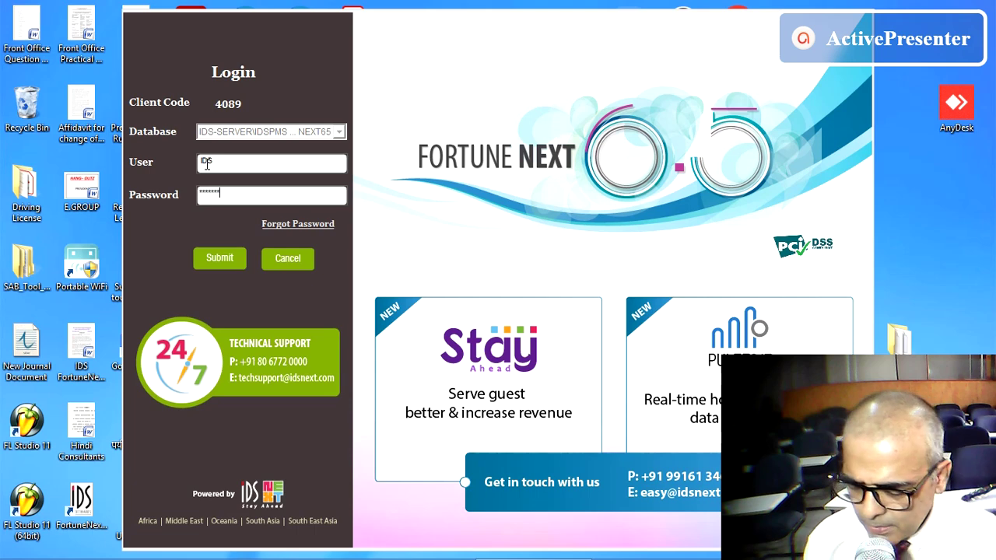
key("Return")
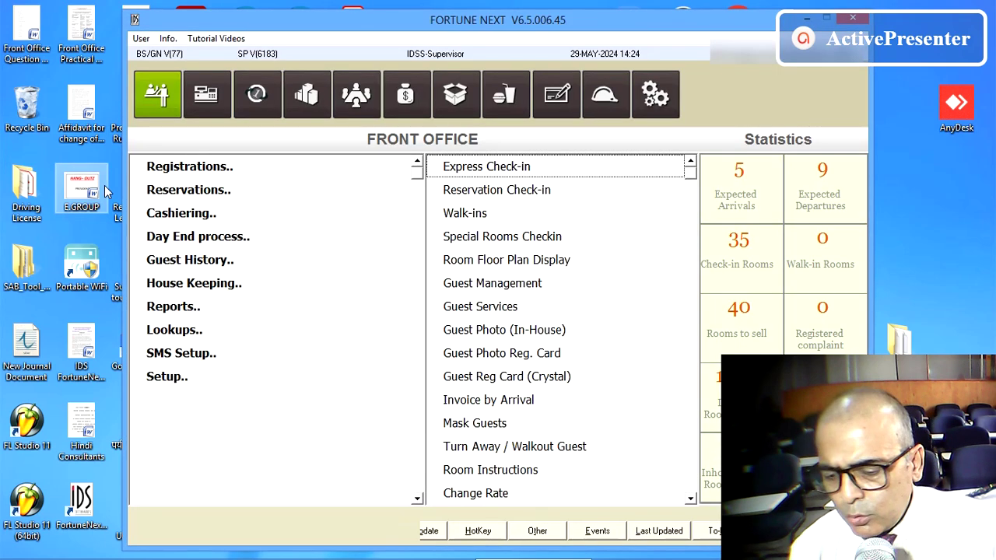
Browse the modules in order from Point of Sale through HR and Payroll to System Setup
left_click(206, 96)
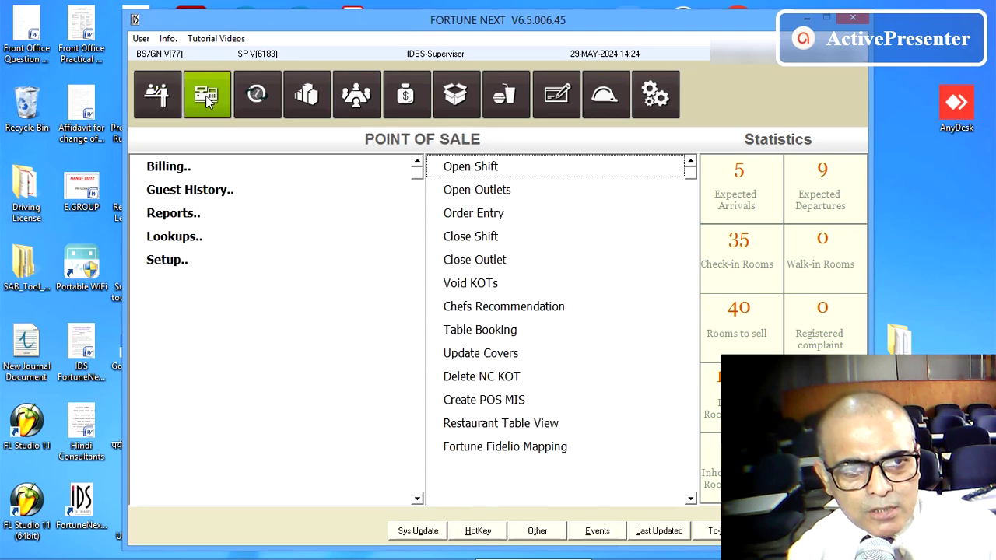
left_click(262, 95)
left_click(316, 104)
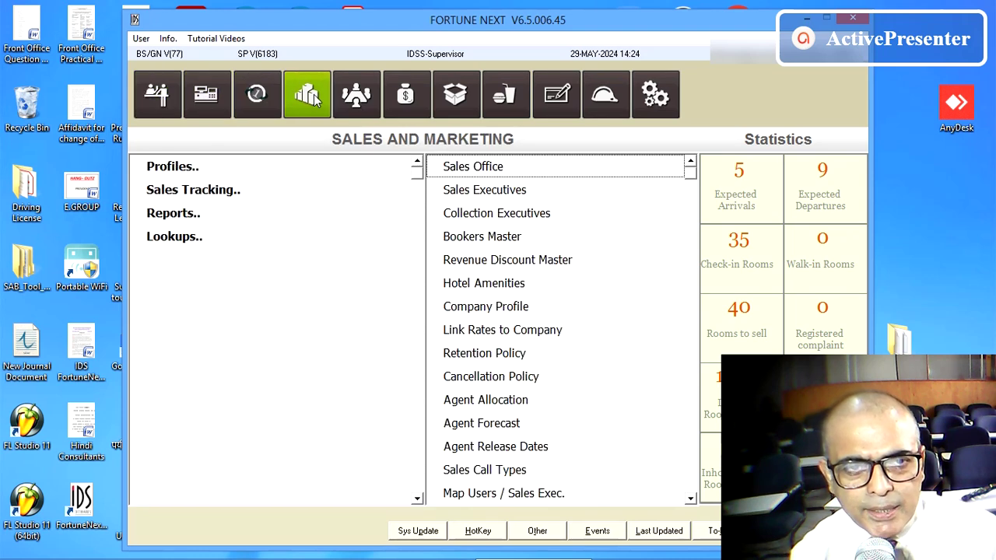
left_click(358, 103)
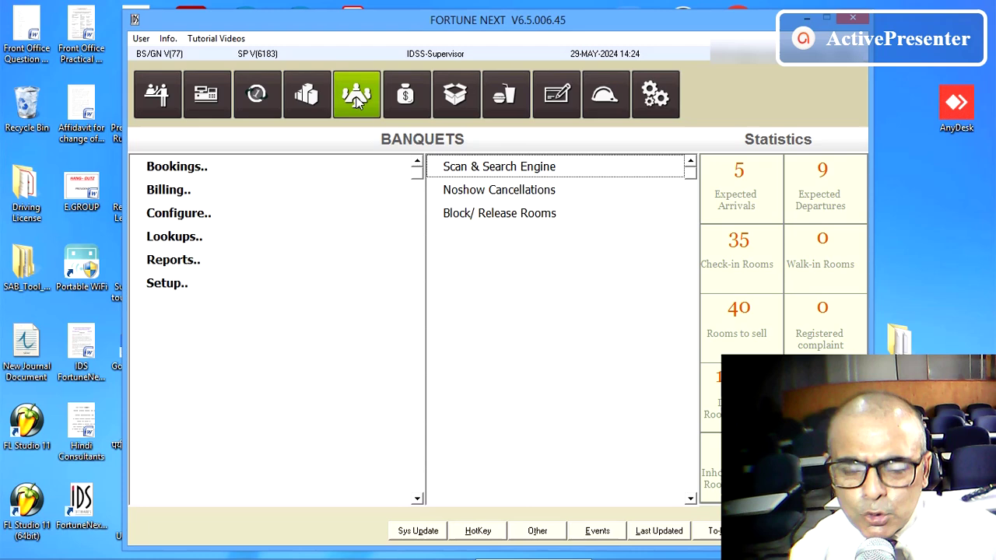
left_click(410, 93)
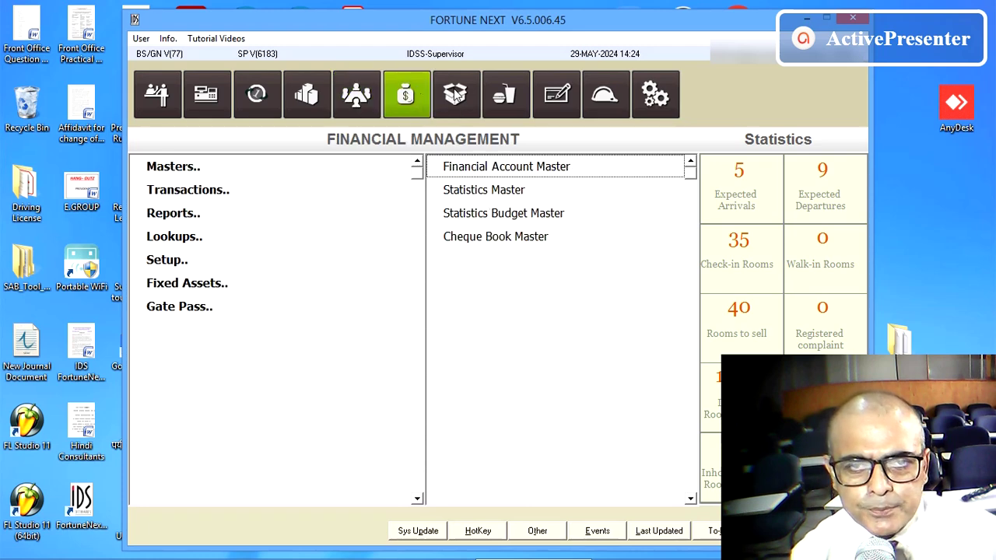
left_click(453, 94)
left_click(518, 93)
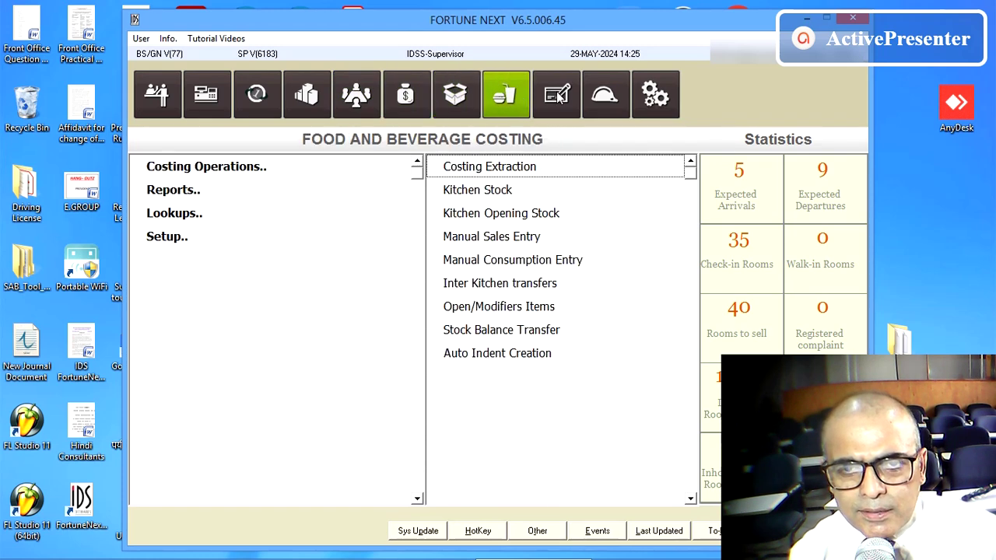
left_click(559, 97)
left_click(615, 95)
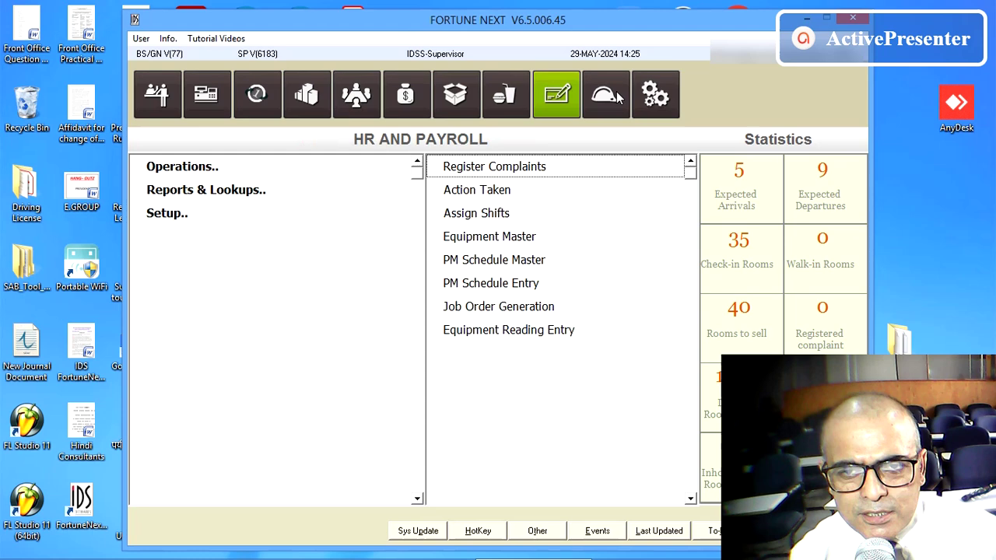
left_click(658, 96)
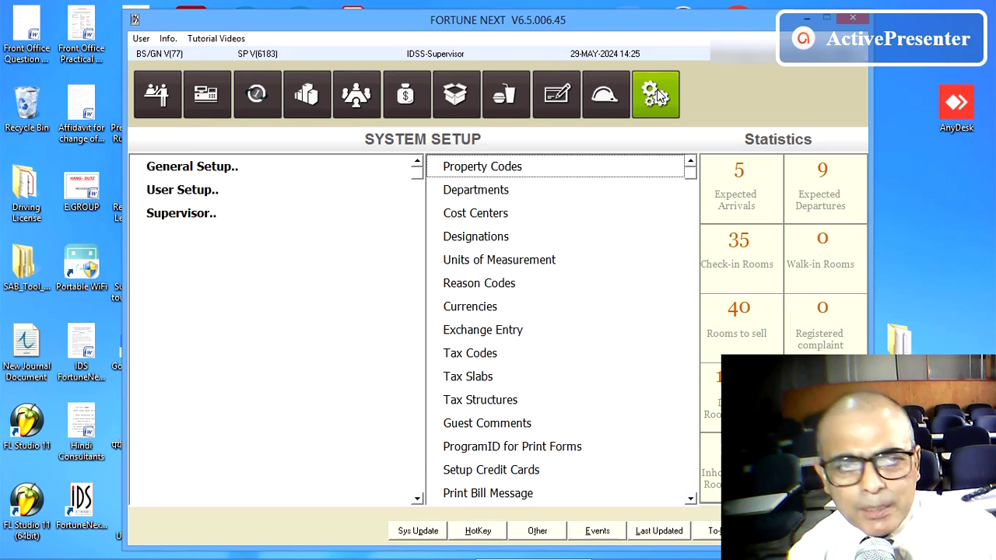
Review the module menus from Front Office through Food and Beverage Costing, then return to Materials Management
left_click(155, 95)
left_click(205, 95)
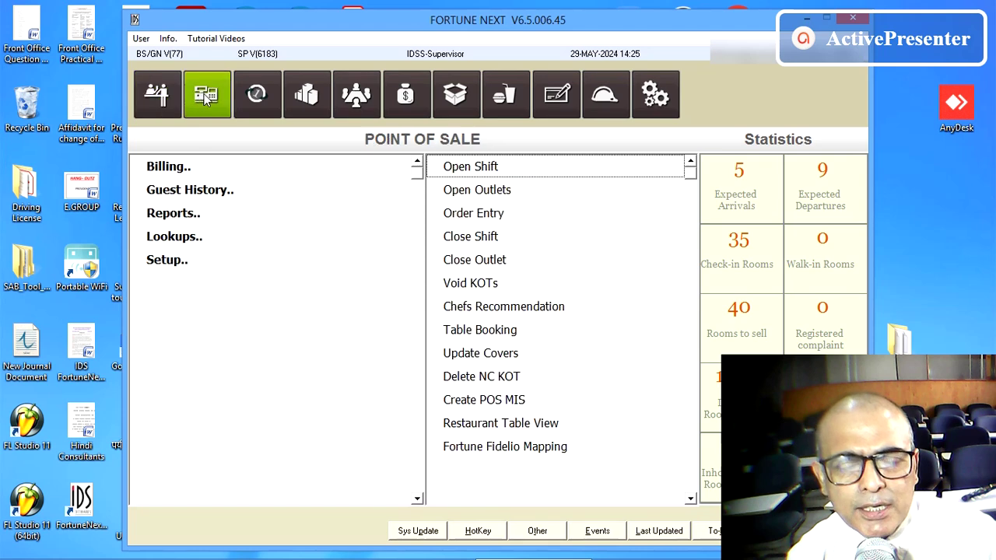
left_click(257, 94)
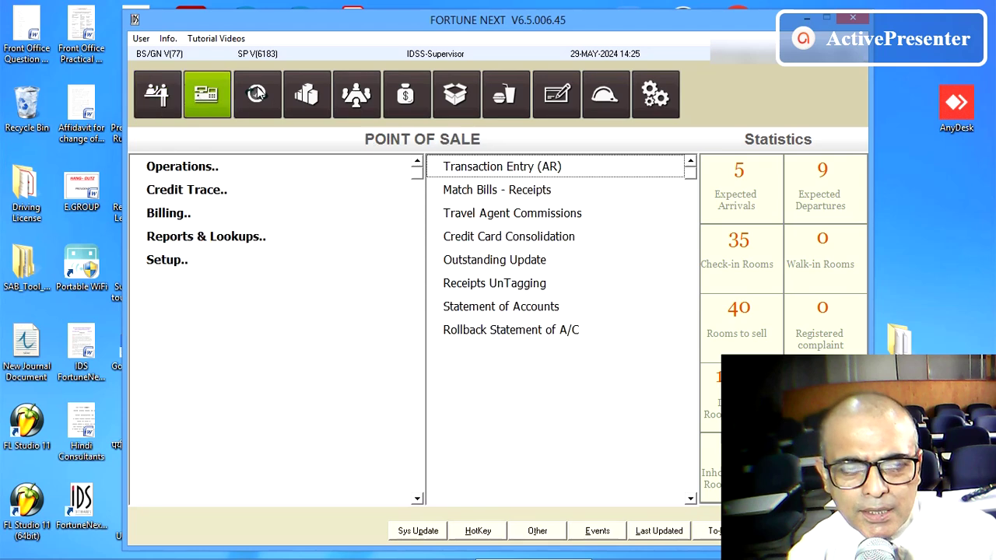
left_click(306, 101)
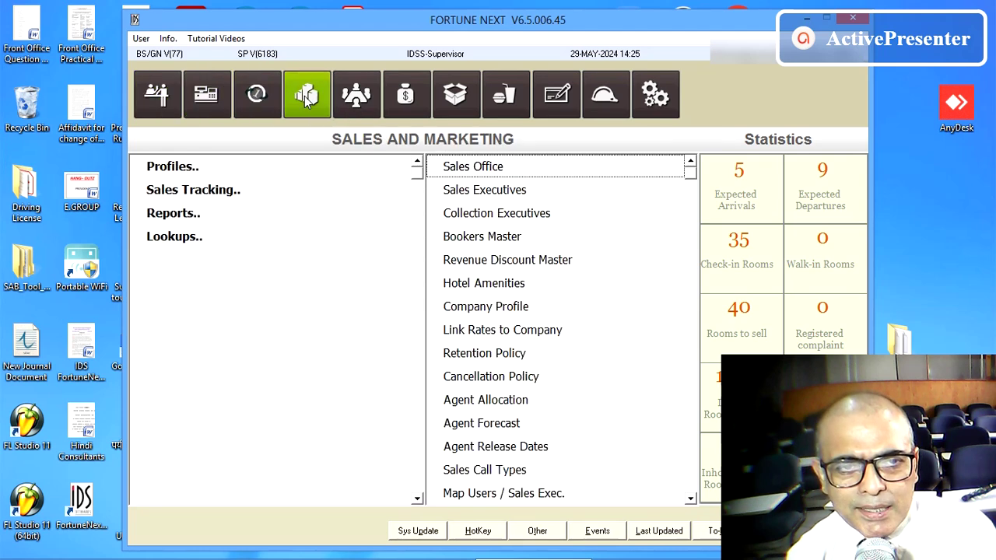
left_click(366, 99)
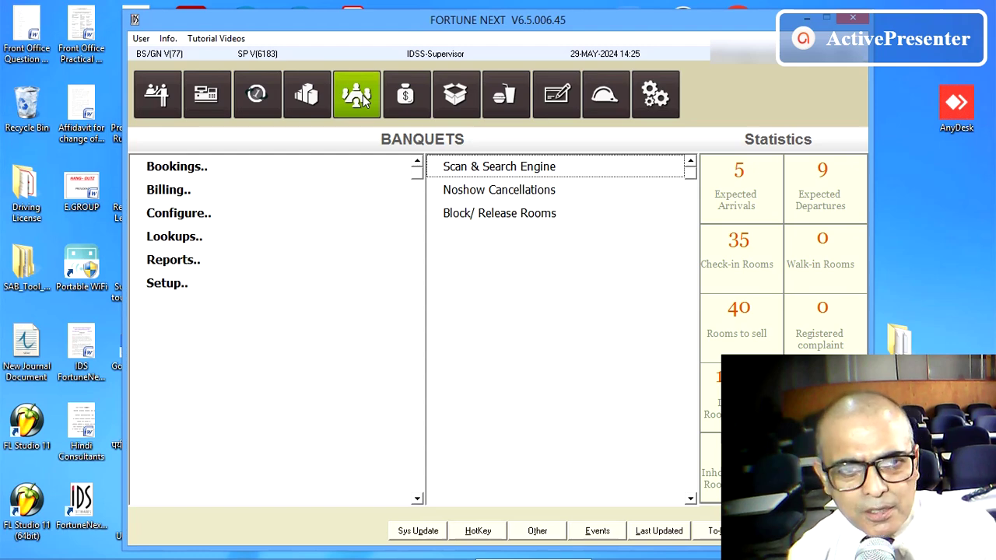
left_click(404, 98)
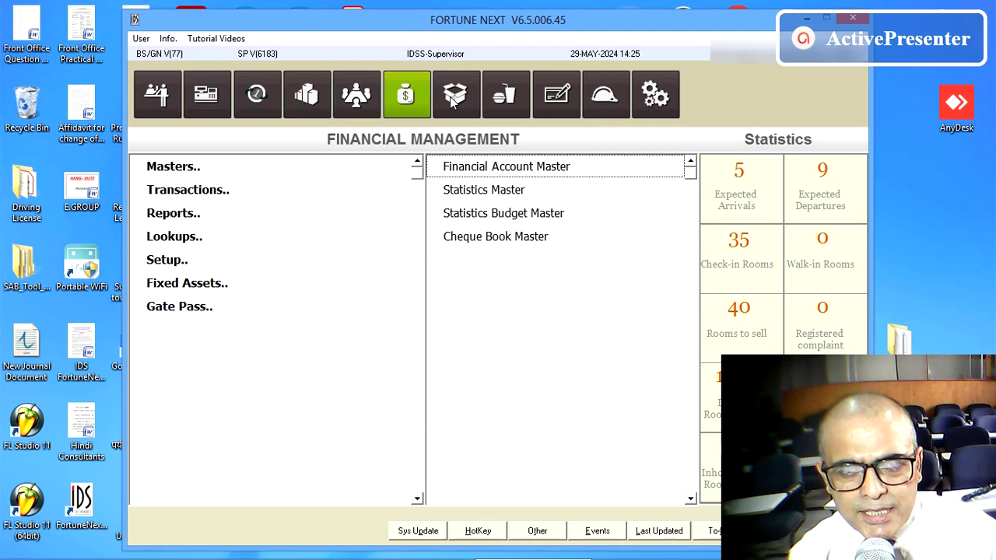
left_click(453, 100)
left_click(498, 95)
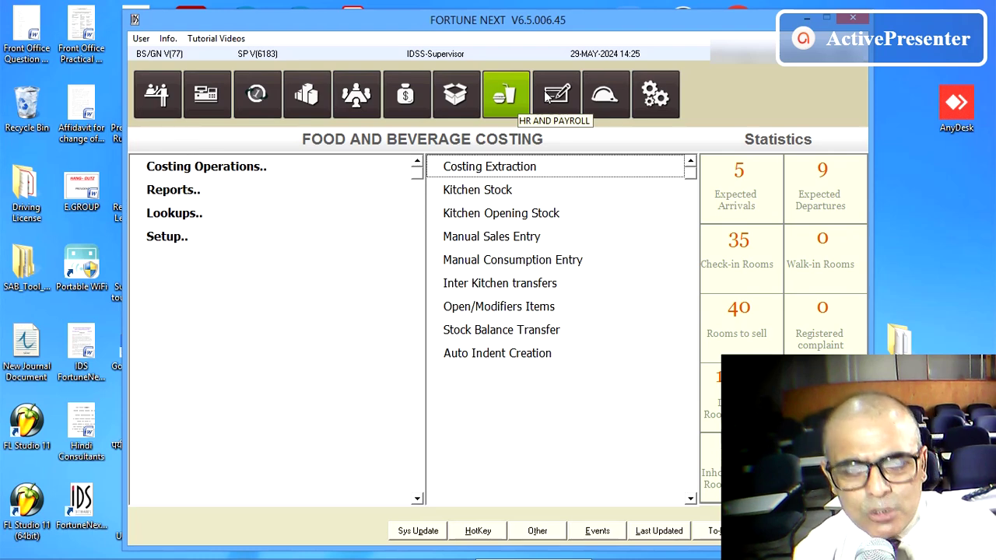
left_click(449, 104)
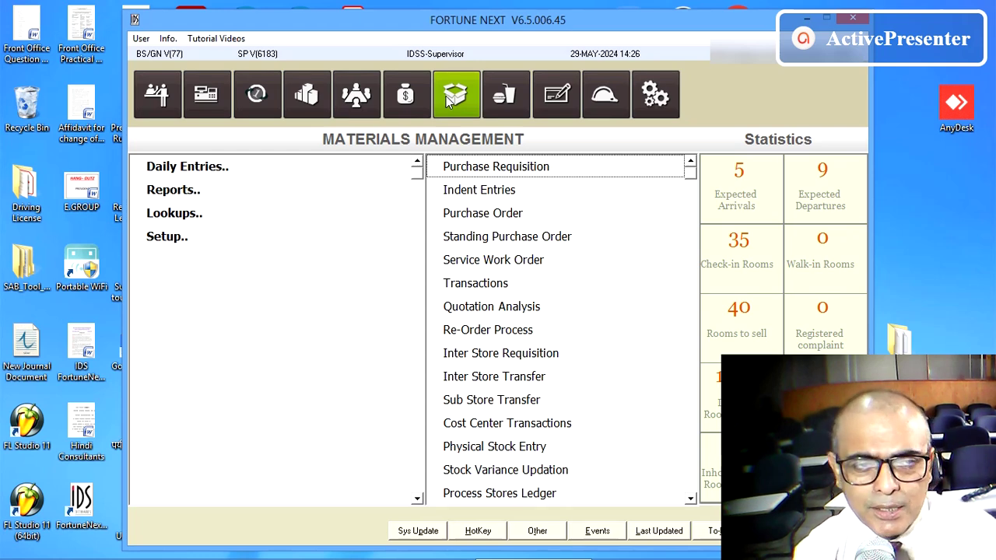
Examine the Point of Sale, Food and Beverage Costing and Accounts Receivable menus, finishing at Front Office
left_click(205, 100)
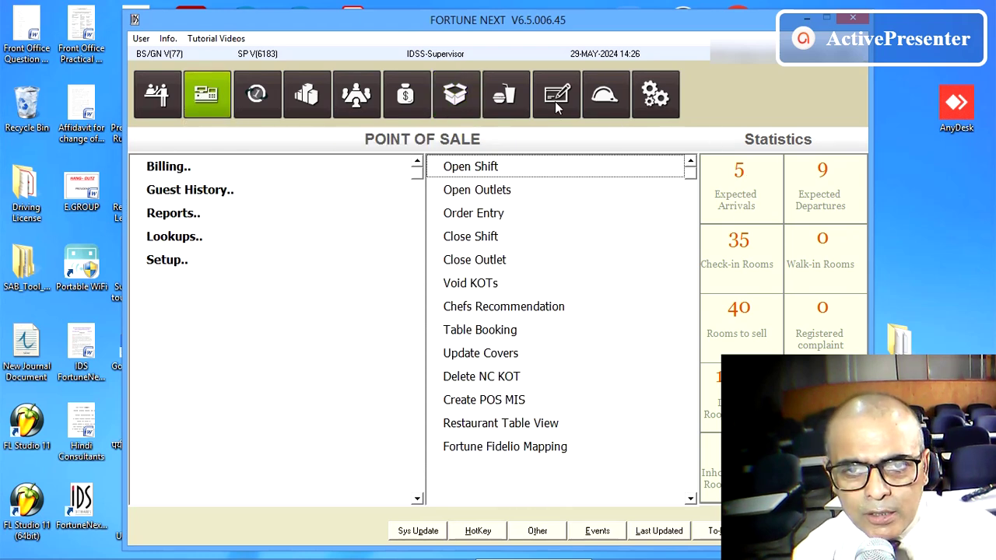
left_click(512, 93)
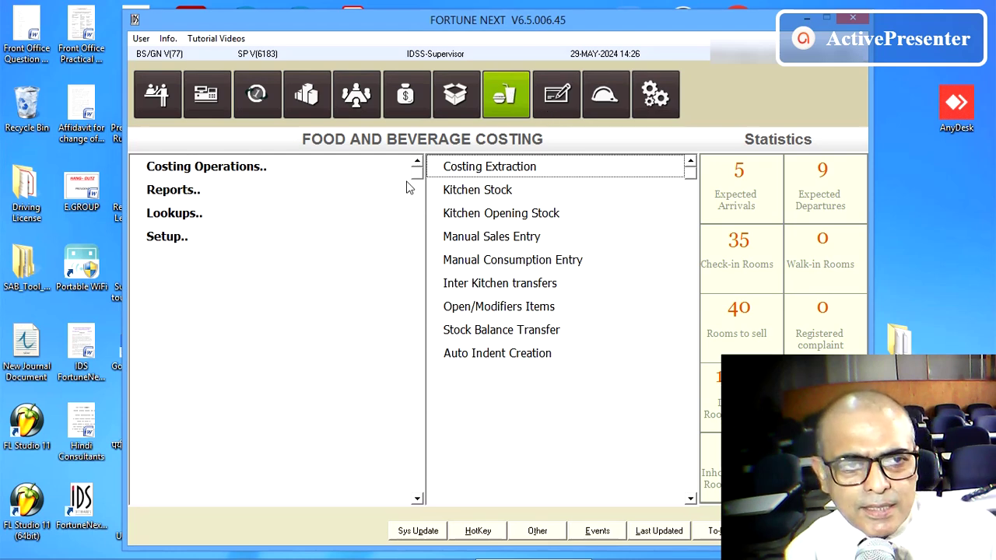
left_click(207, 94)
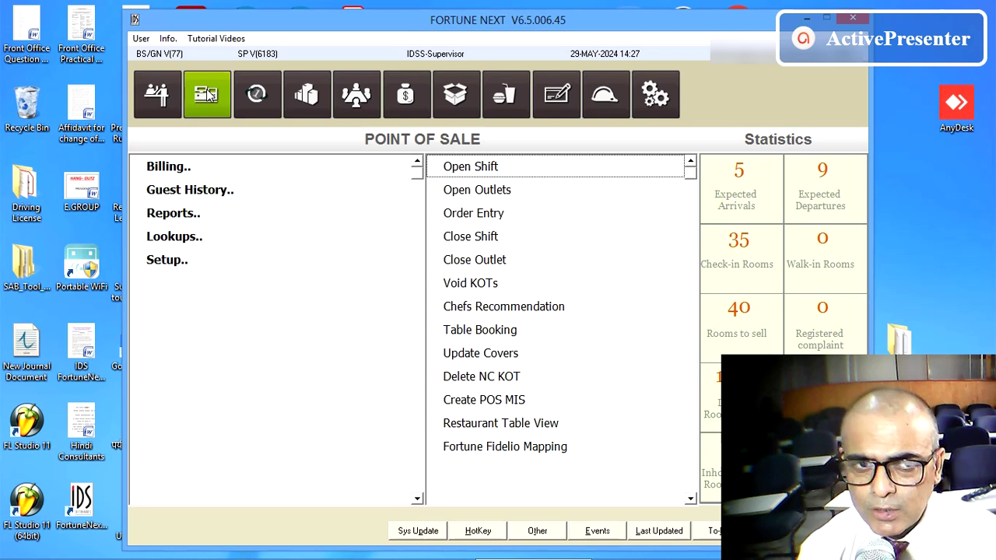
left_click(158, 96)
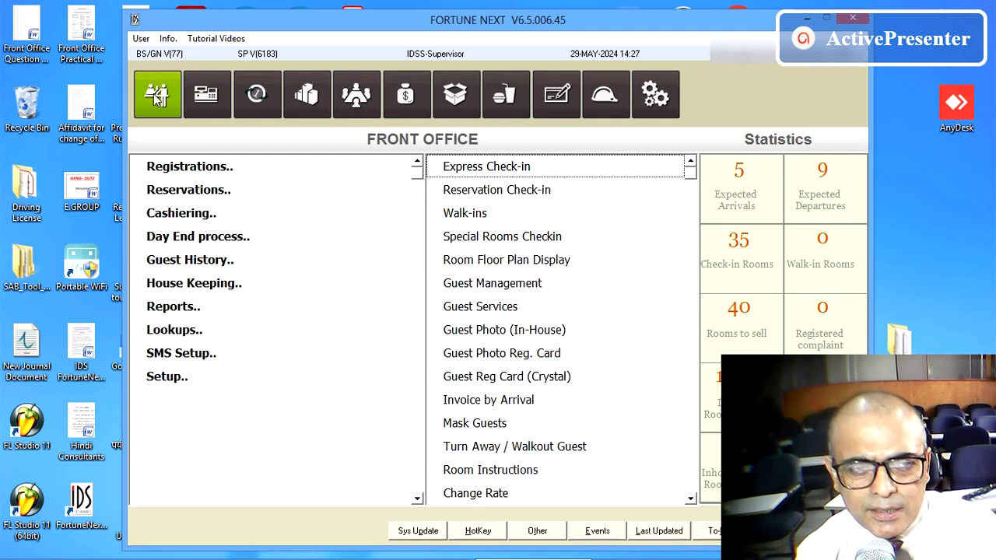
left_click(204, 95)
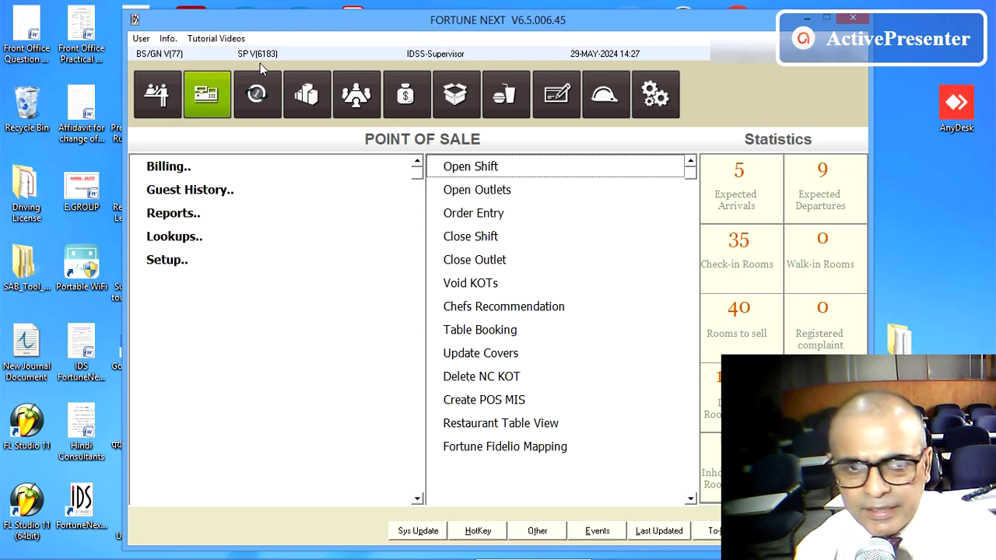
left_click(258, 92)
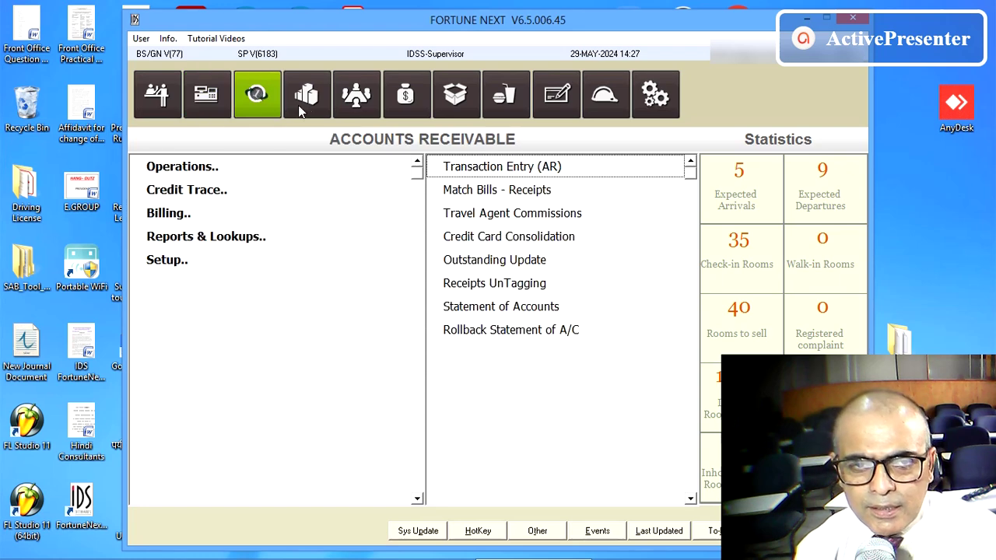
left_click(155, 95)
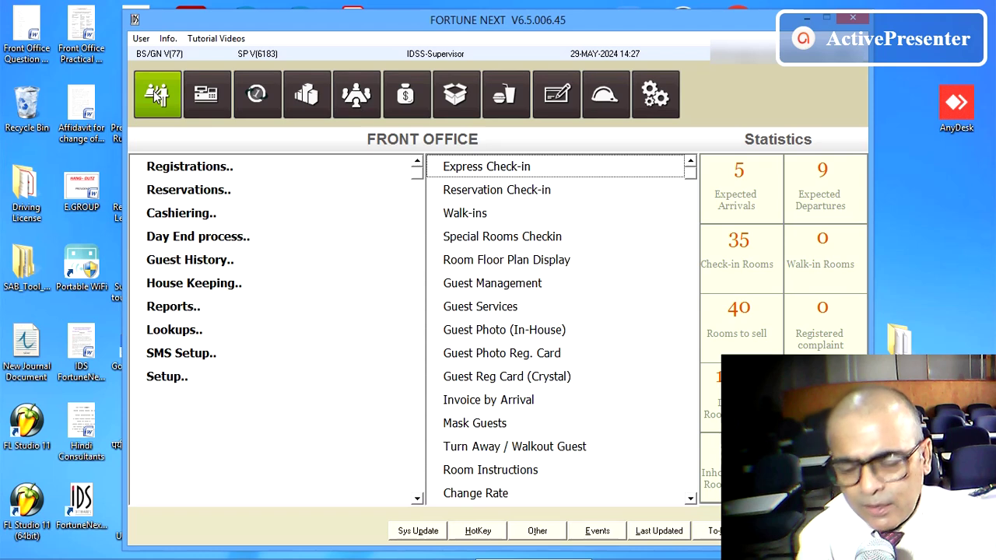
Review the user account options and Front Office reservation functions, followed by the modules from Point of Sale through Banquets
left_click(143, 44)
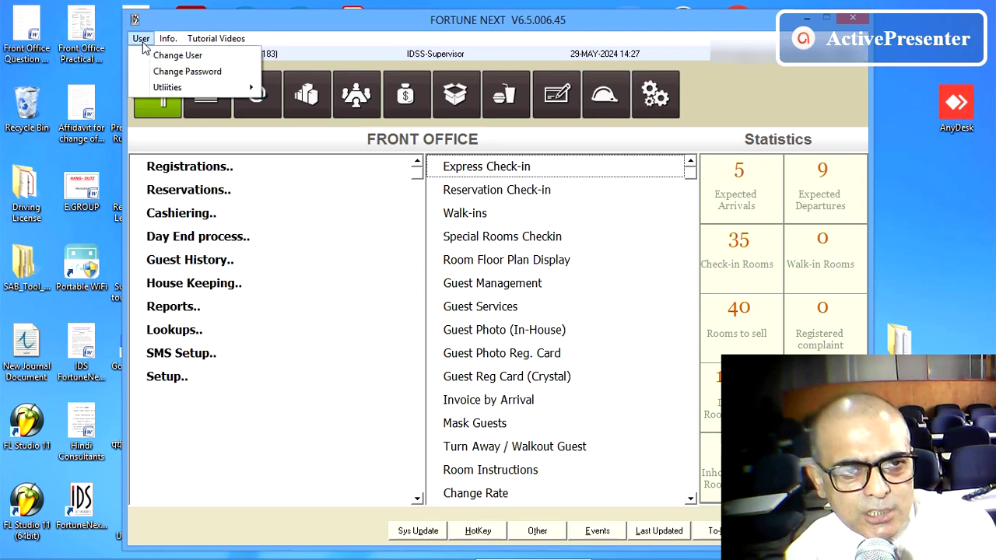
left_click(177, 195)
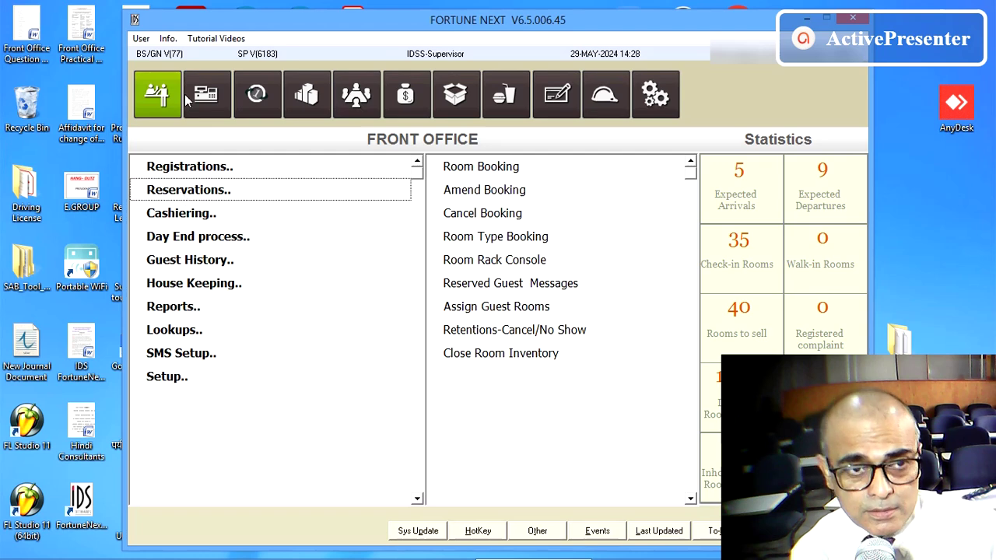
left_click(207, 94)
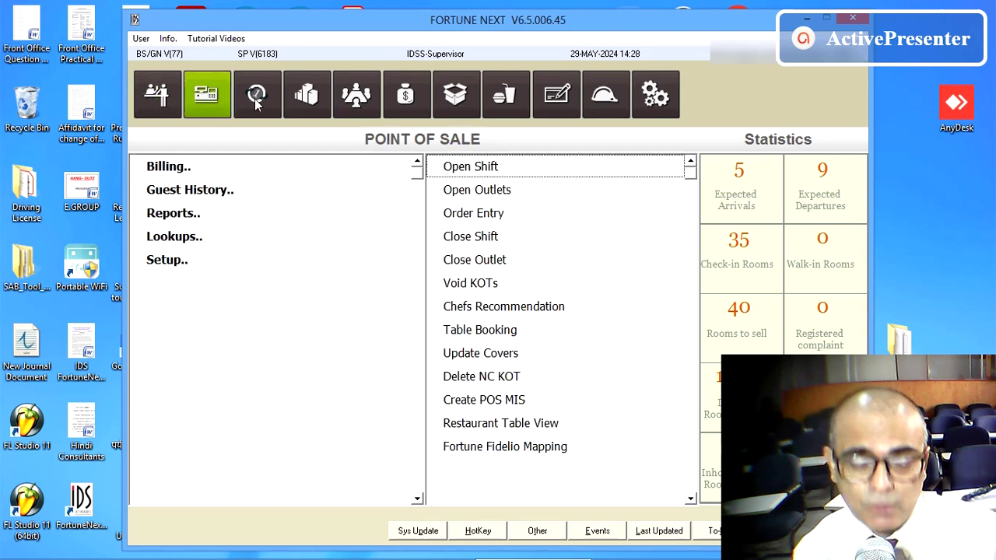
left_click(257, 99)
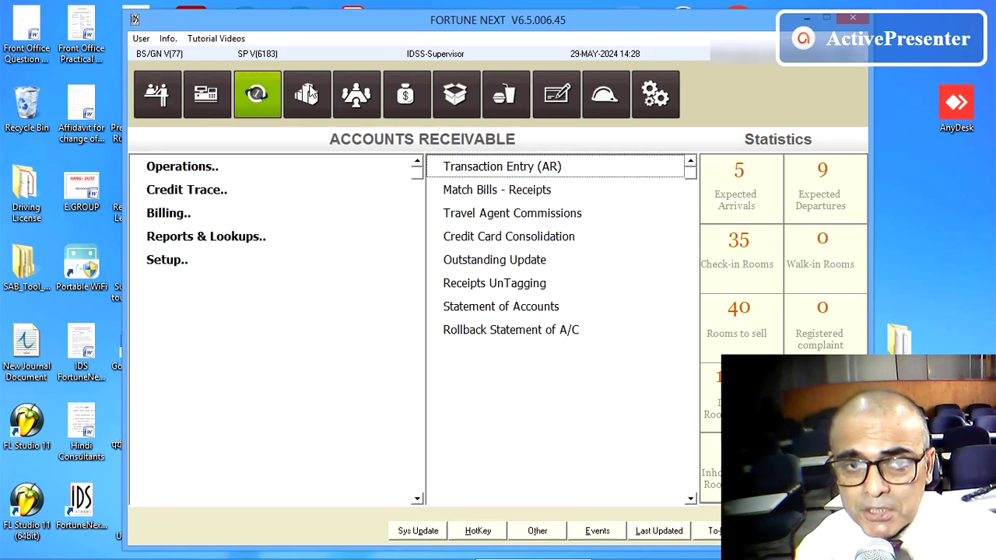
left_click(308, 94)
left_click(361, 100)
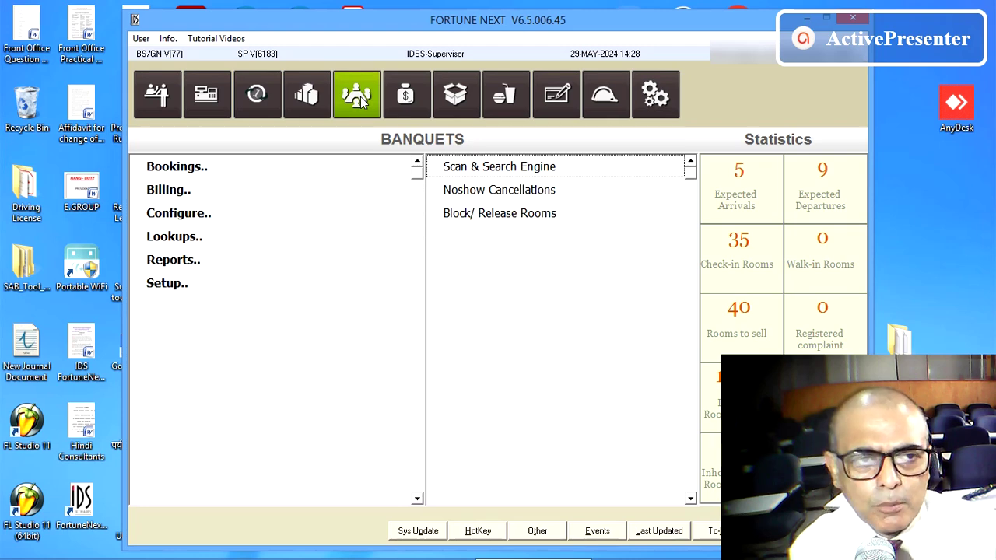
View the Room Booking form among the Front Office reservation functions and close it without making a reservation
left_click(158, 101)
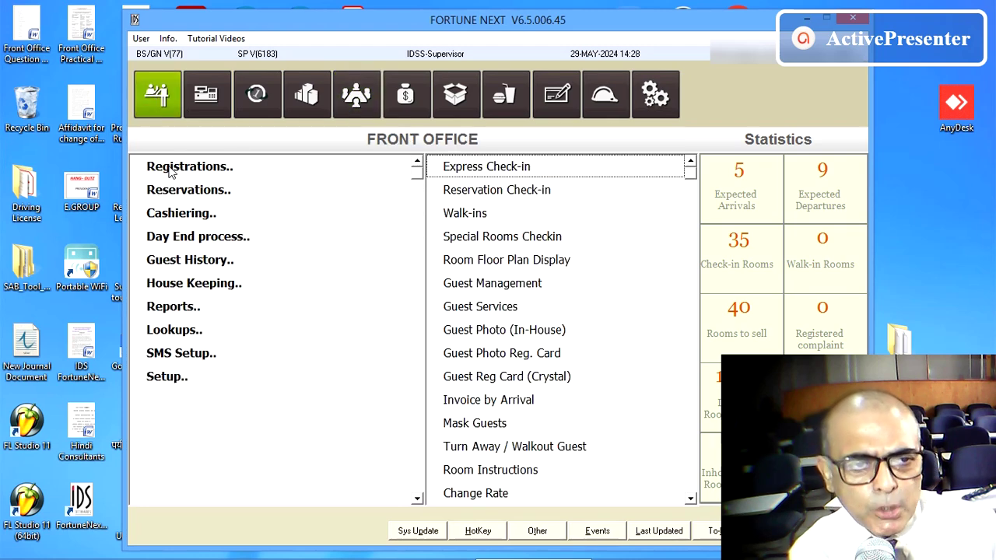
left_click(173, 192)
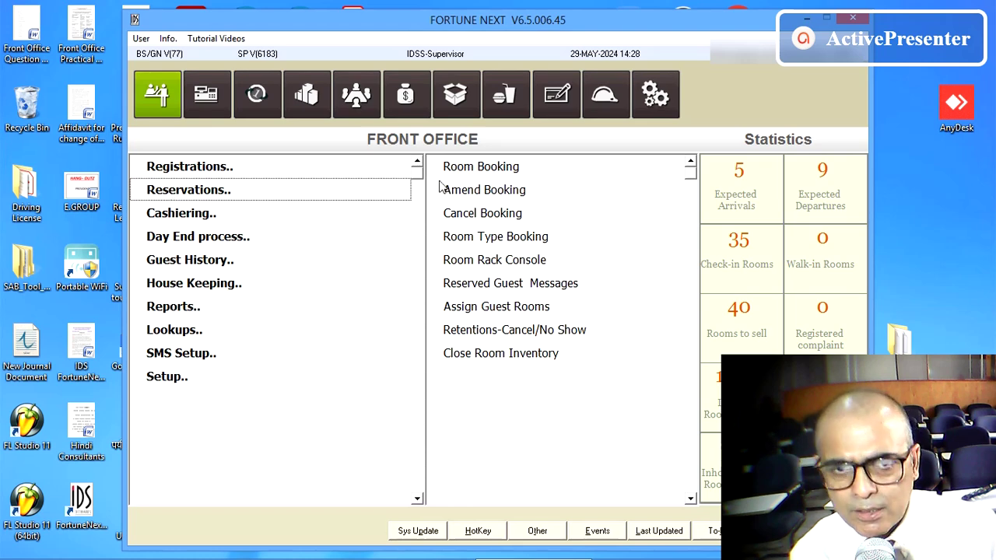
left_click(466, 165)
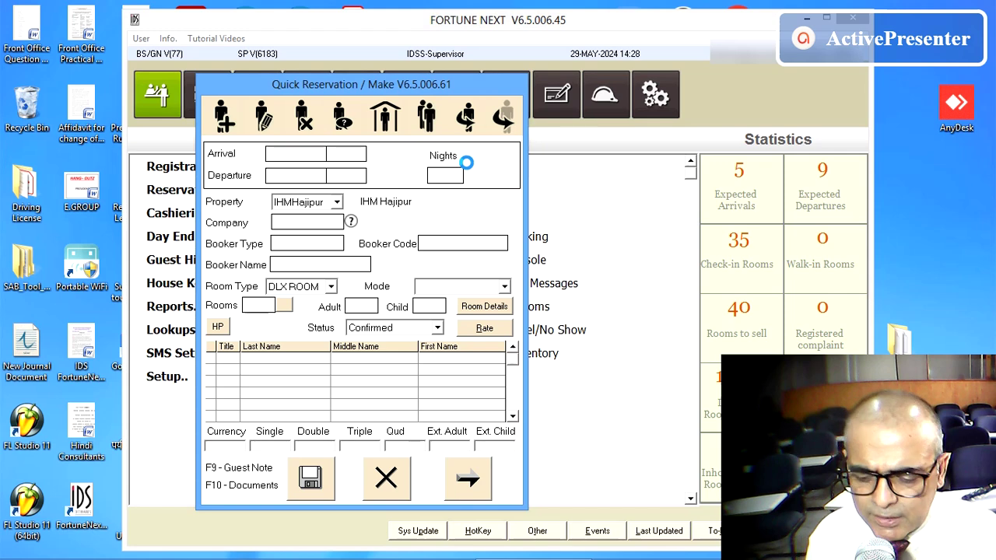
left_click(391, 485)
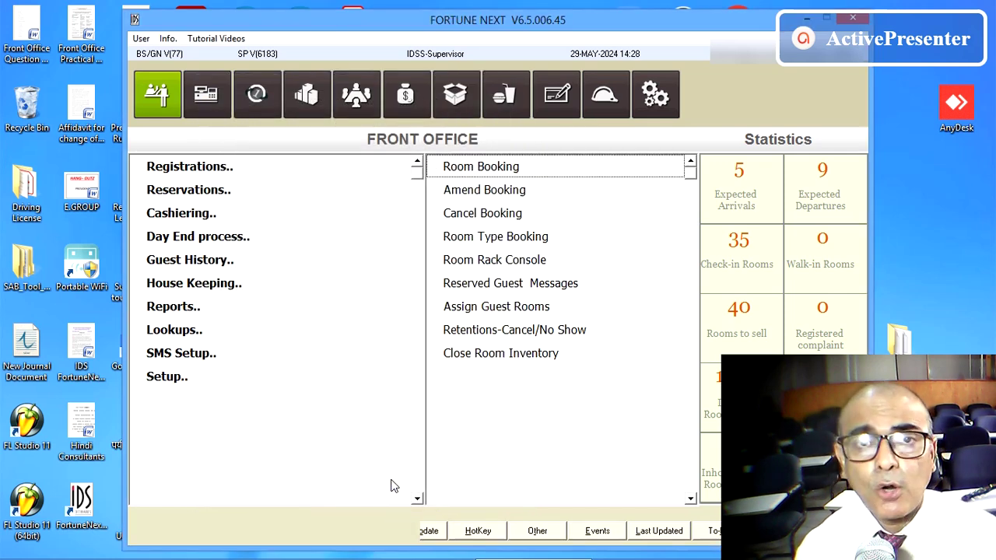